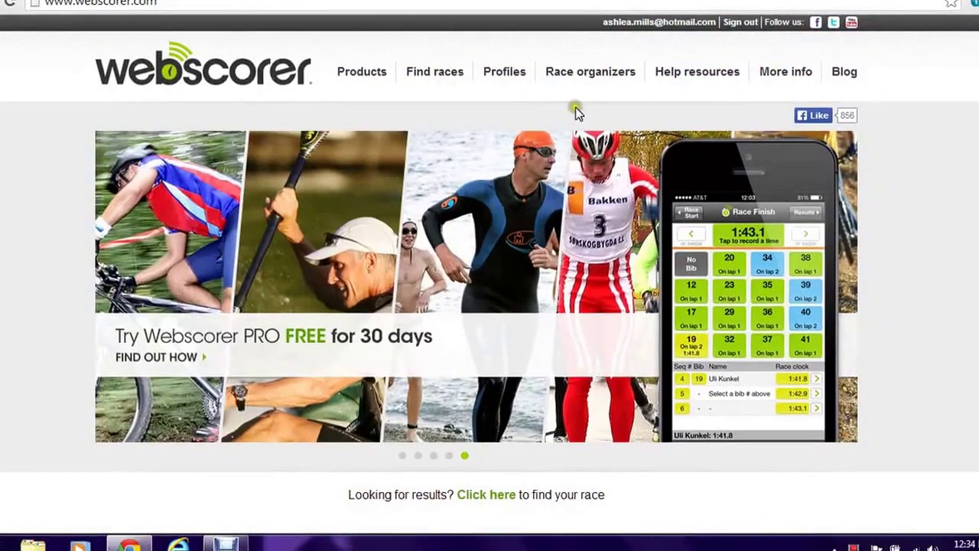
Step: Download the .XLS sample start list for individual races from the .TXT start list sample files and open it in Excel
click(597, 112)
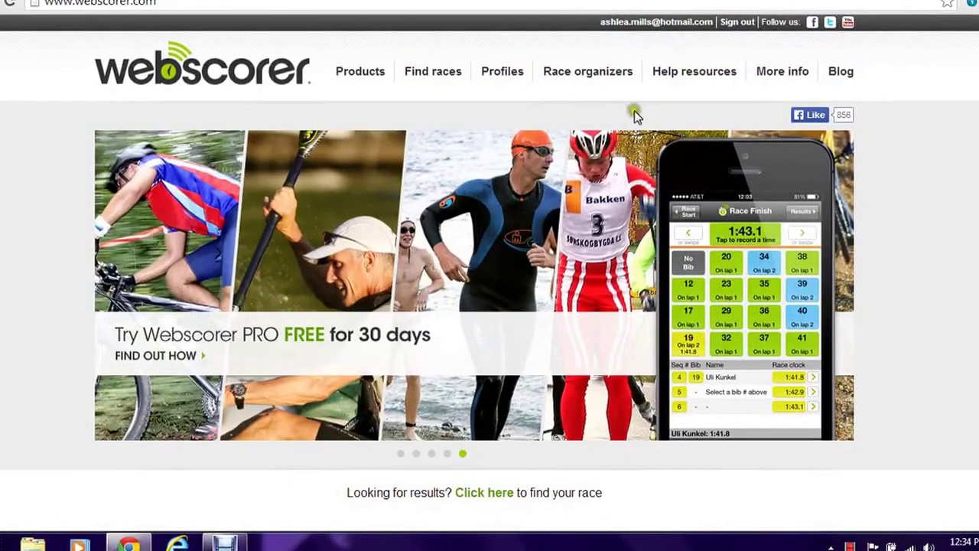
mouse_move(677, 80)
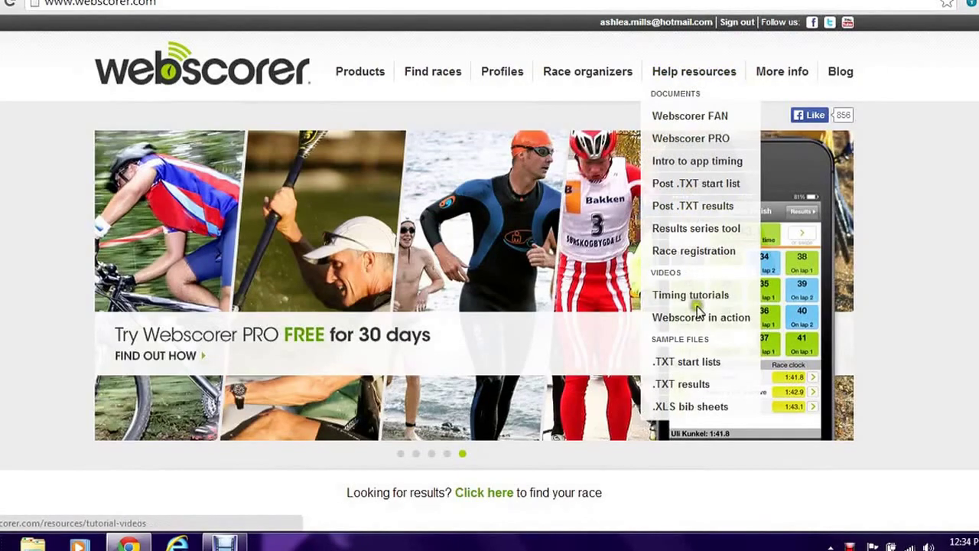
click(702, 358)
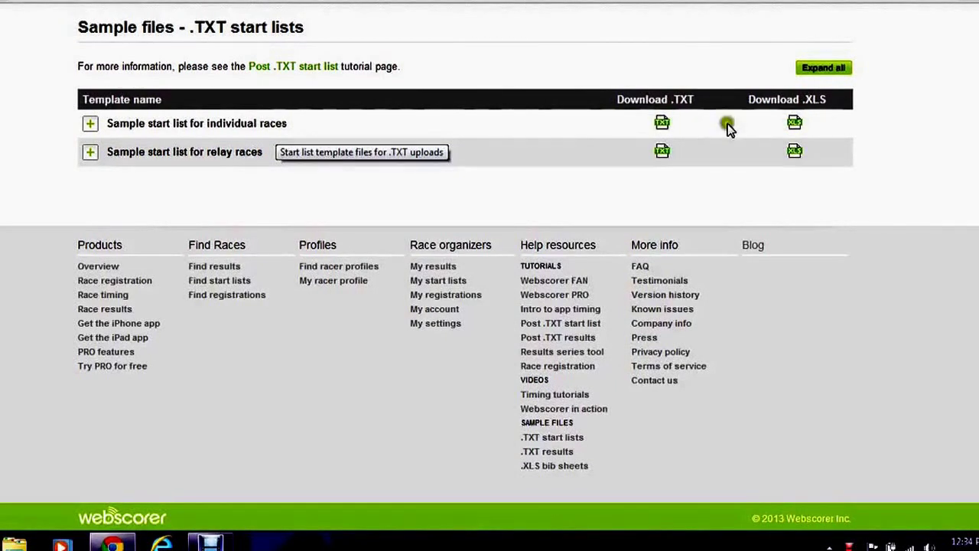
click(795, 125)
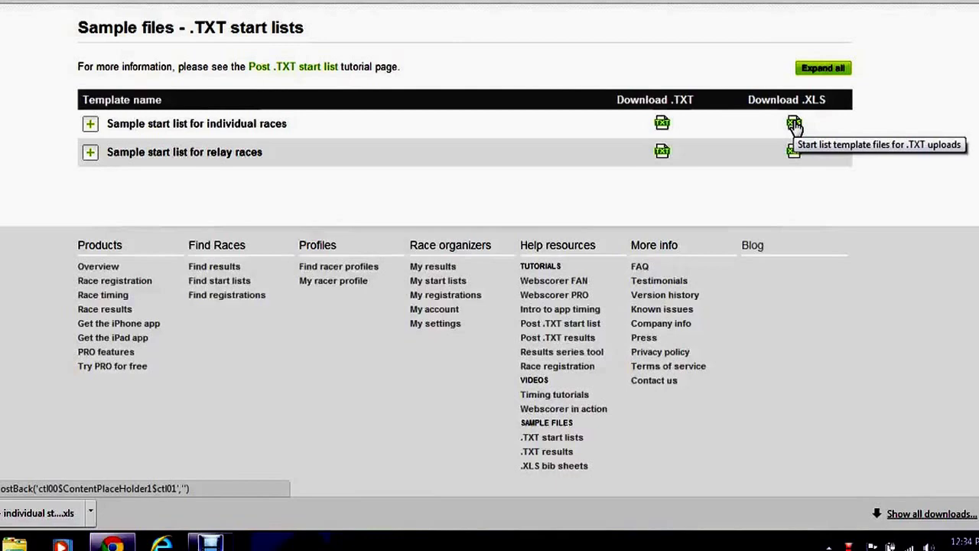
click(54, 514)
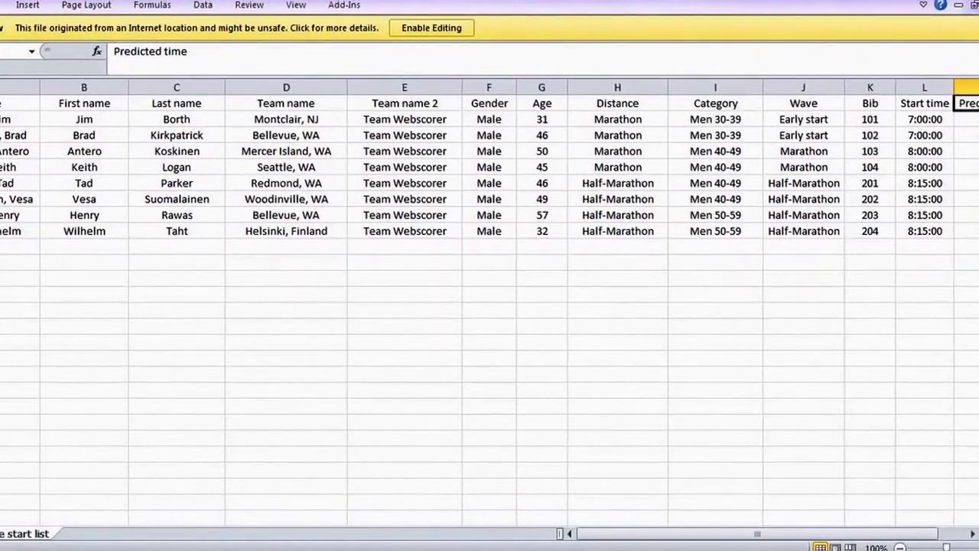
Step: Open the Sample Race.xls workbook from the desktop
click(2, 3)
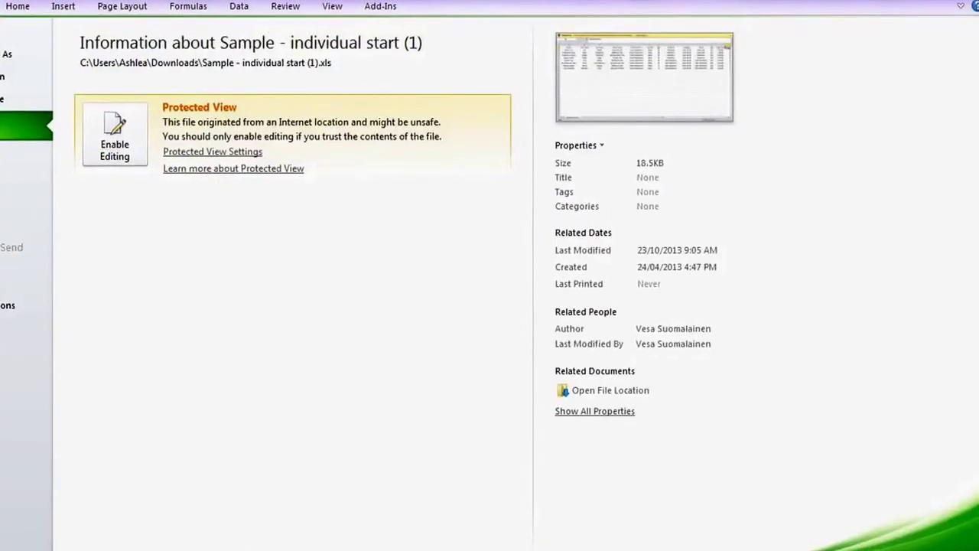
key(Escape)
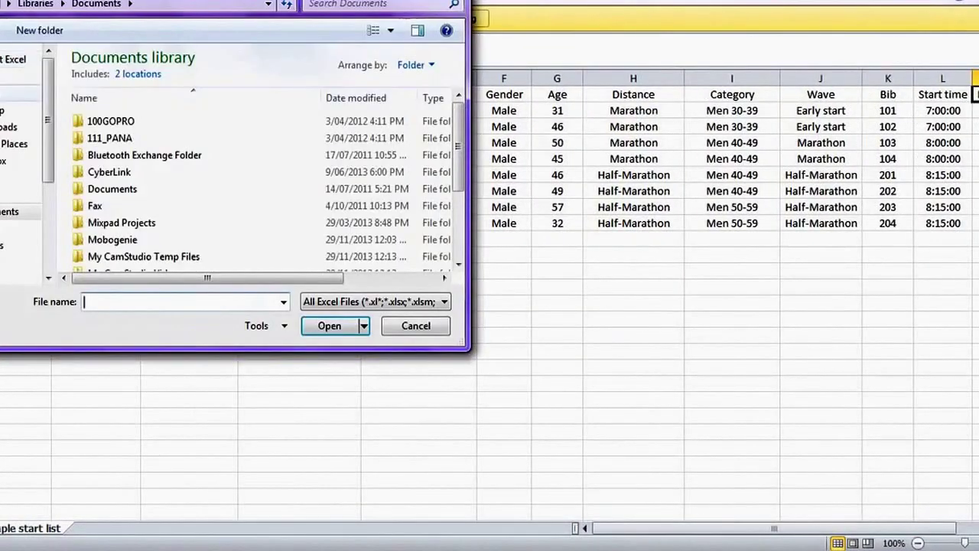
click(16, 111)
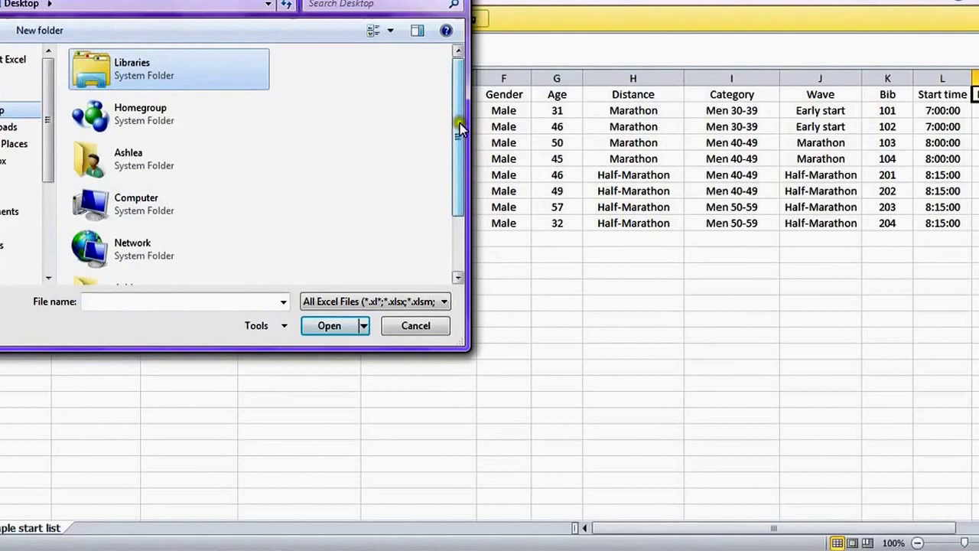
drag(459, 125, 446, 219)
click(185, 253)
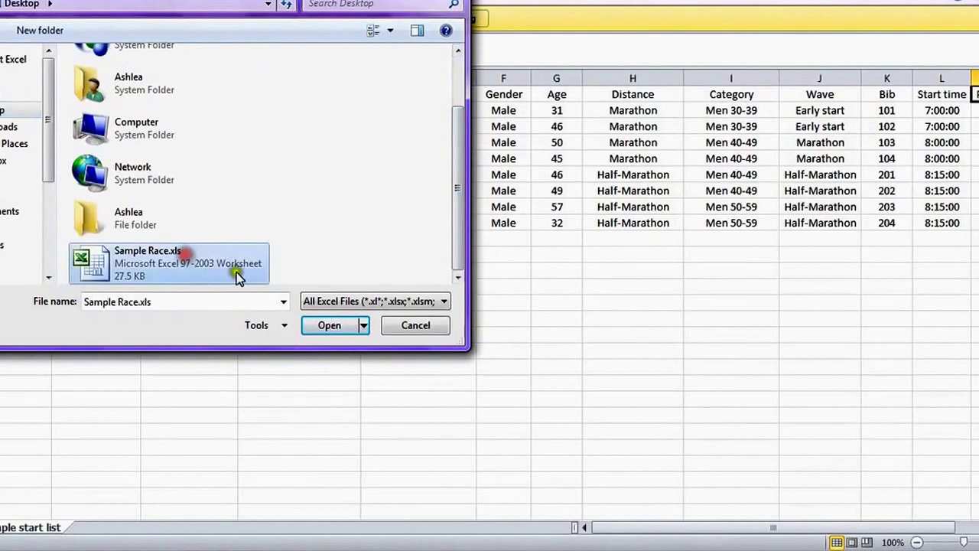
click(328, 324)
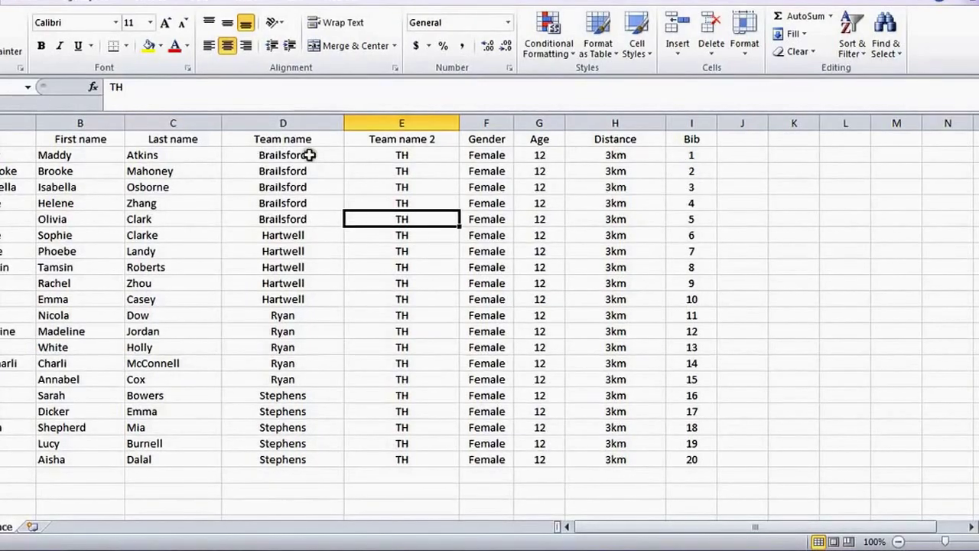
Step: Try to save the Sample Race workbook to the desktop as Unicode Text (*.txt)
key(alt+f)
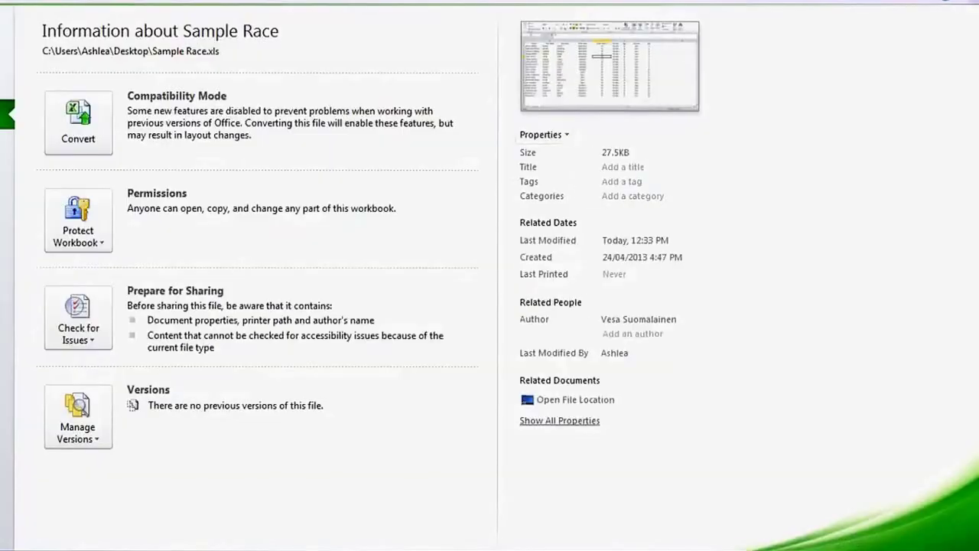
key(F12)
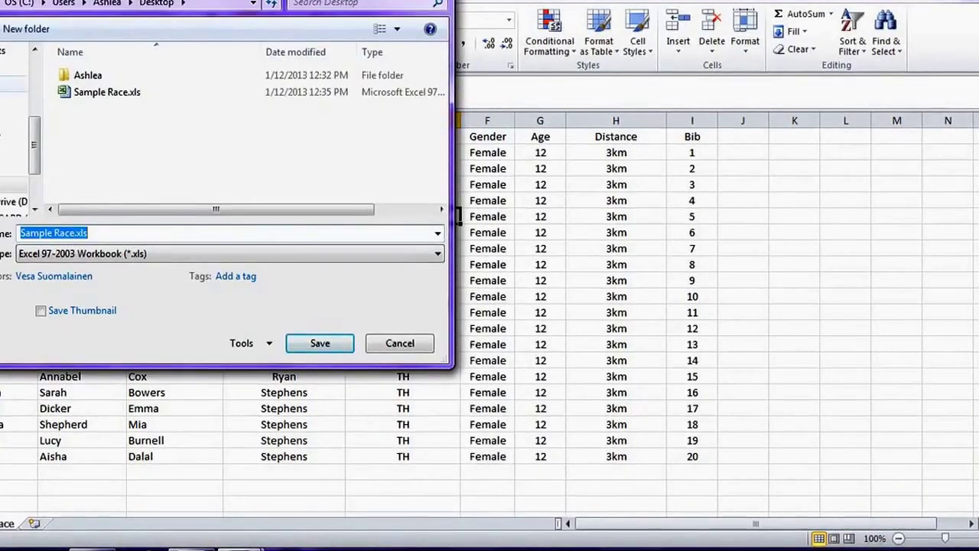
click(76, 253)
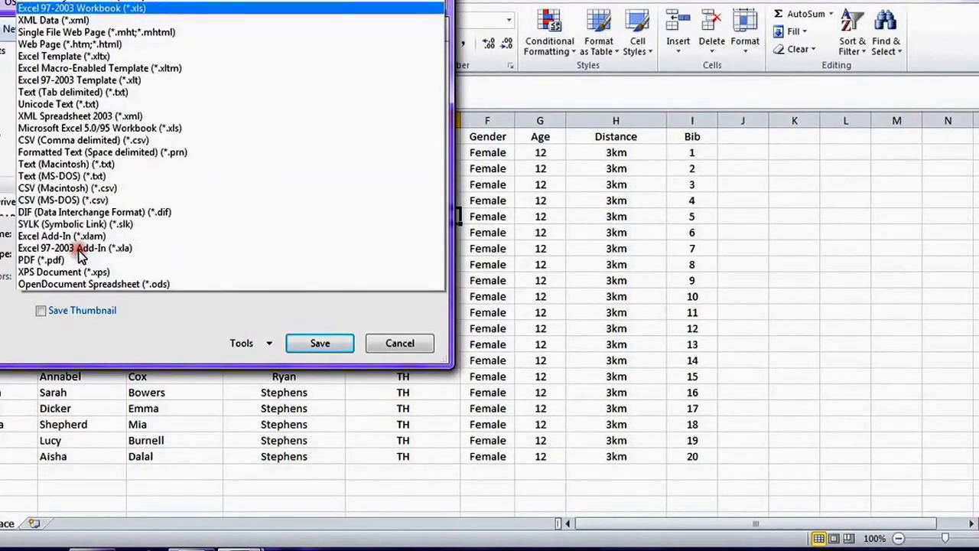
click(71, 106)
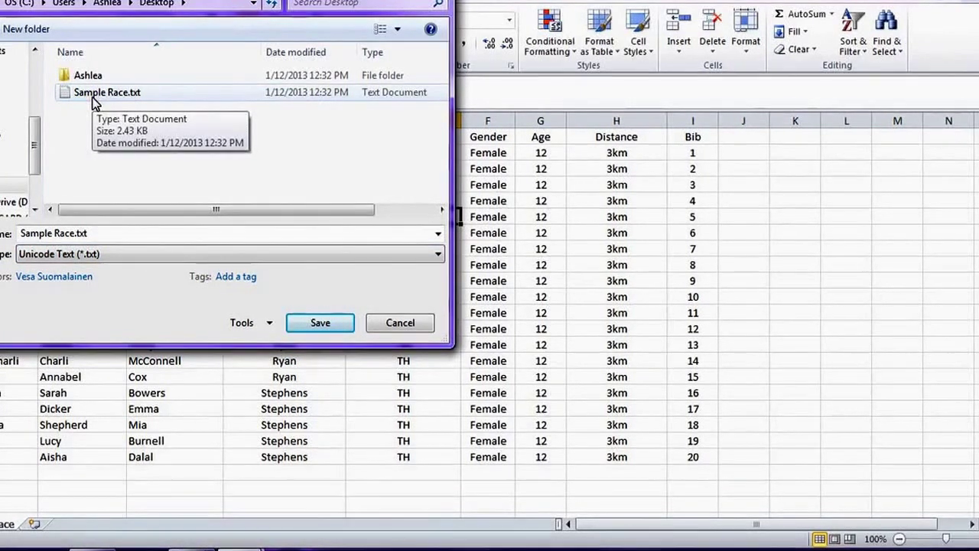
click(247, 253)
click(397, 325)
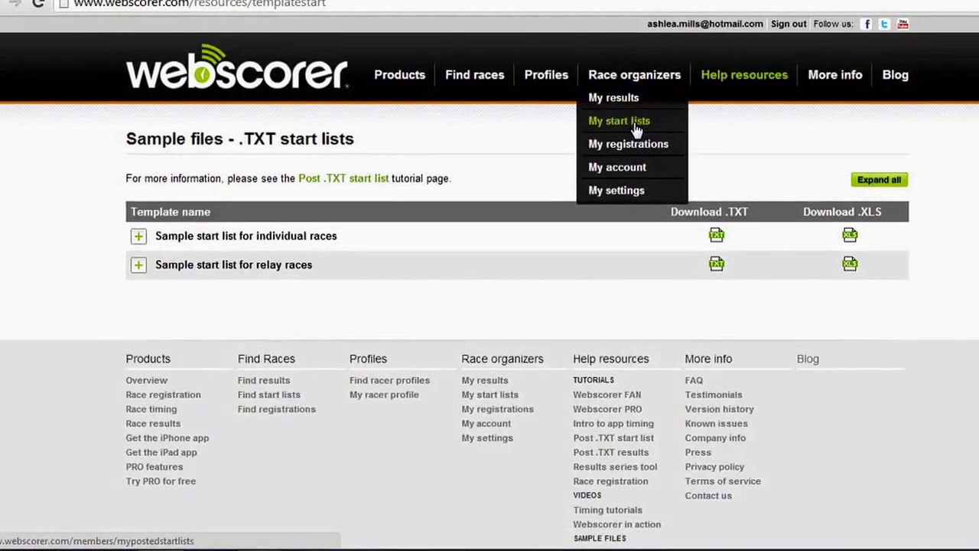
Step: In Webscorer, start posting a new .TXT start list and upload Sample Race.txt from the desktop
click(638, 130)
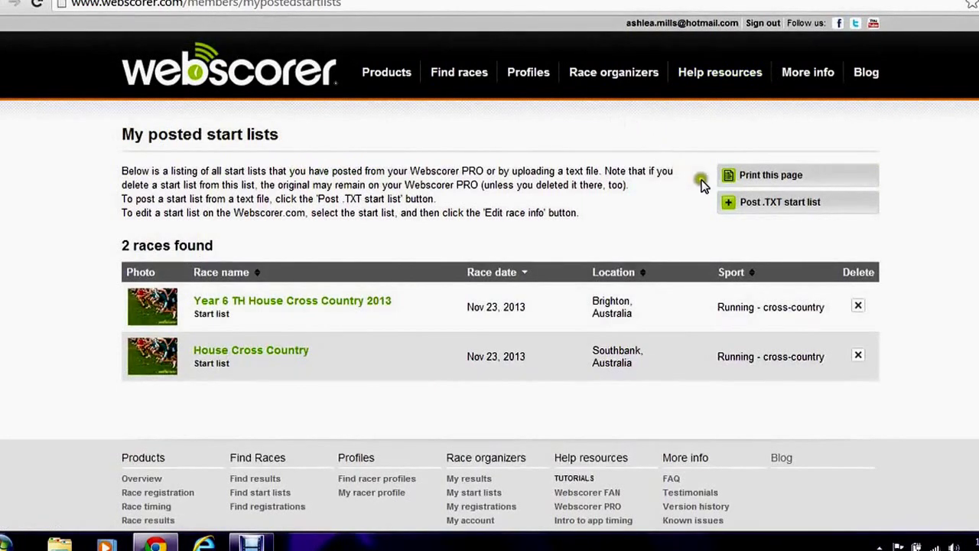
click(773, 203)
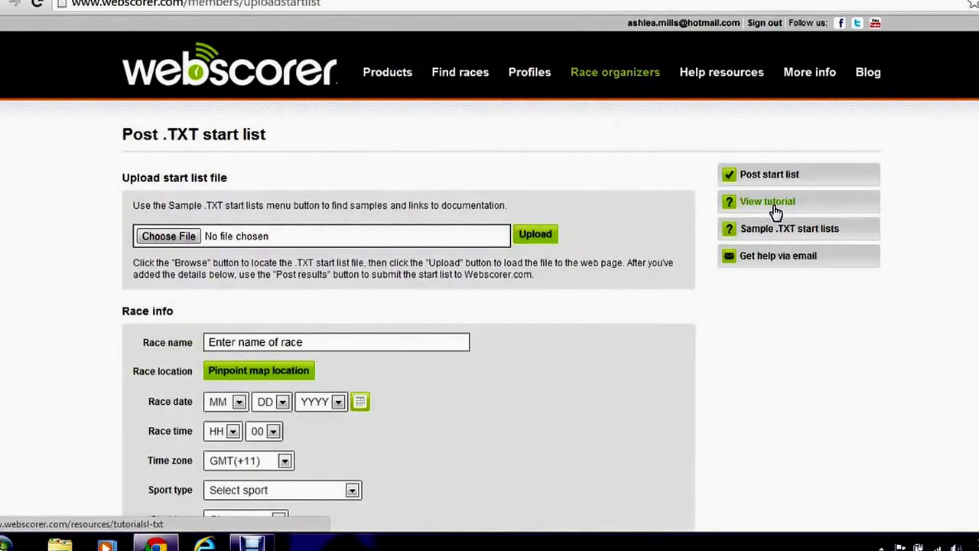
click(191, 238)
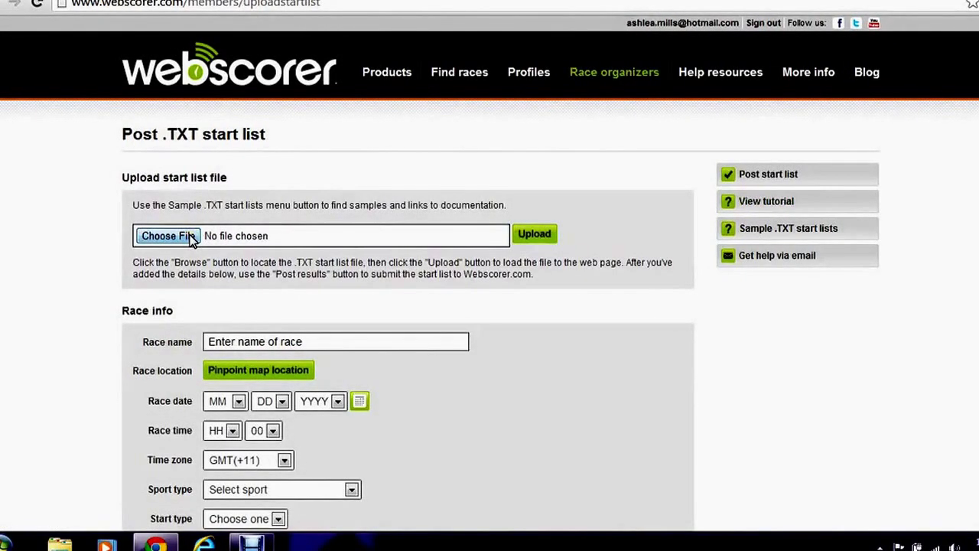
drag(474, 140, 477, 255)
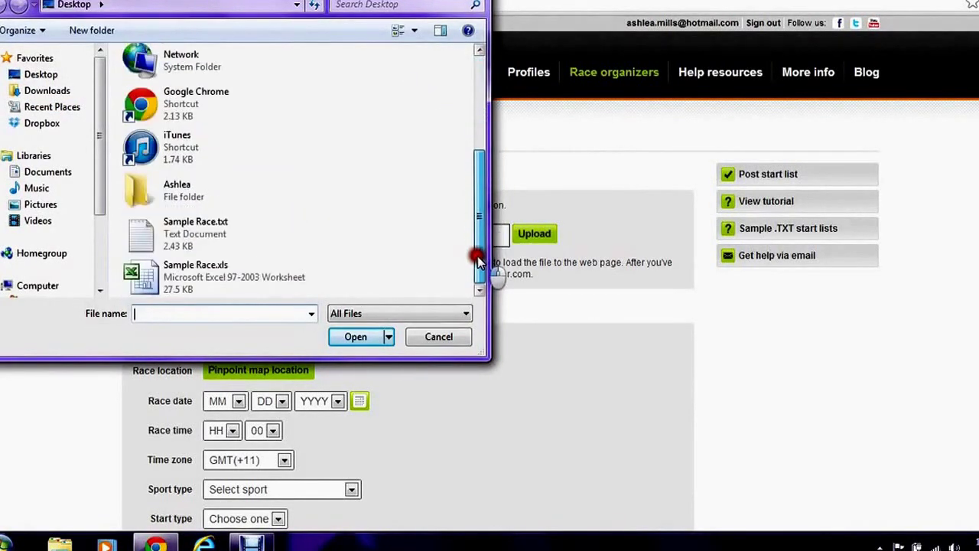
click(213, 232)
click(361, 337)
click(535, 236)
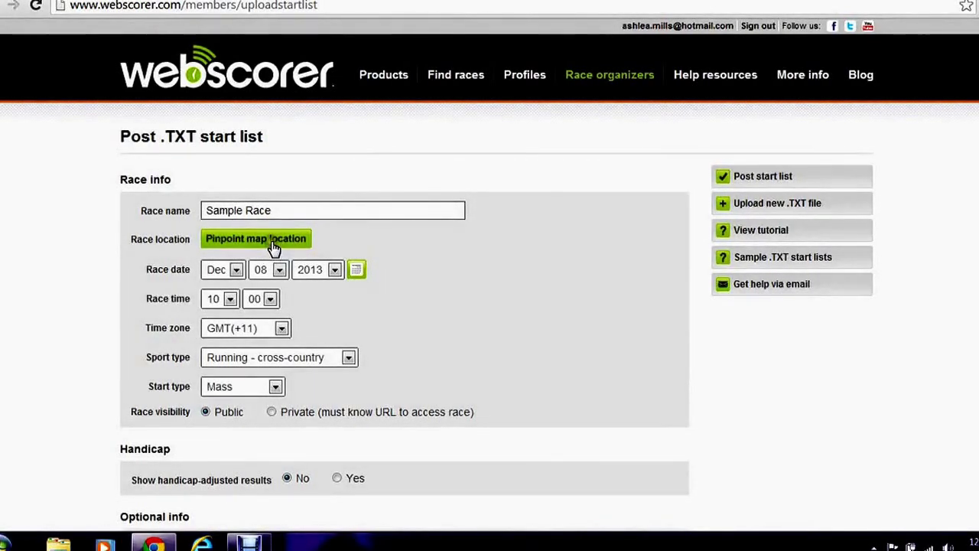
Step: Pinpoint the race location on the map at Albert Park, Australia
click(274, 249)
drag(734, 250, 461, 319)
drag(647, 319, 497, 308)
click(610, 245)
click(673, 456)
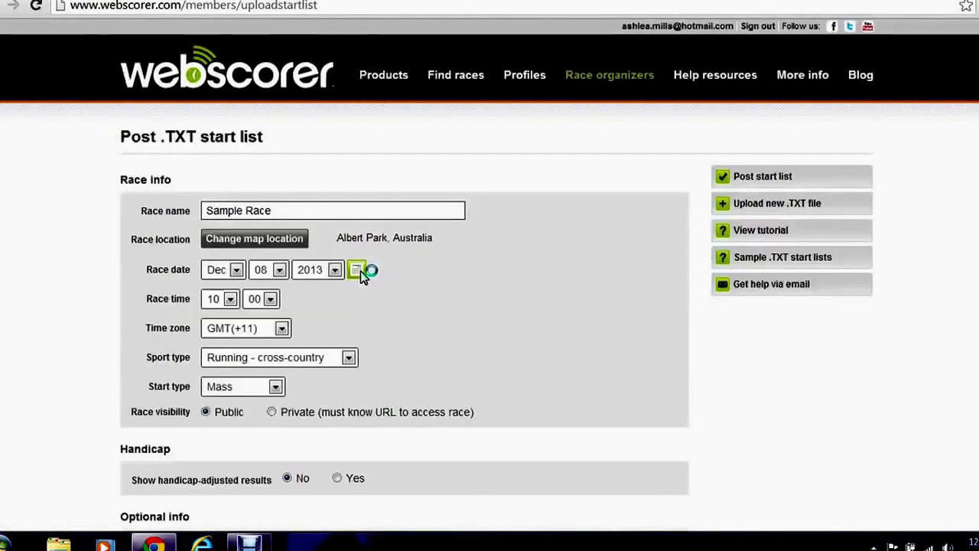
Step: Schedule the race for Dec 03 2013 at 12:00 in the GMT(+7) time zone
click(358, 270)
click(412, 307)
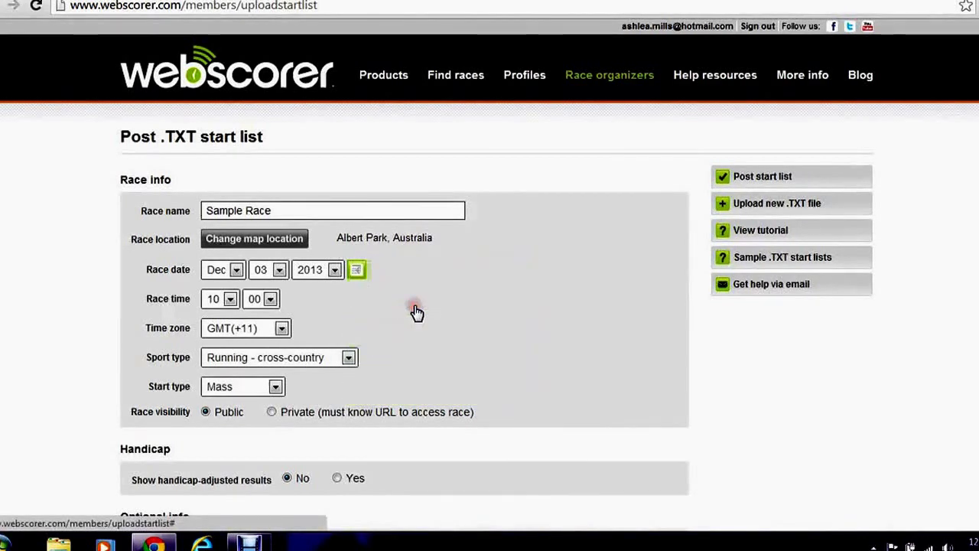
click(230, 299)
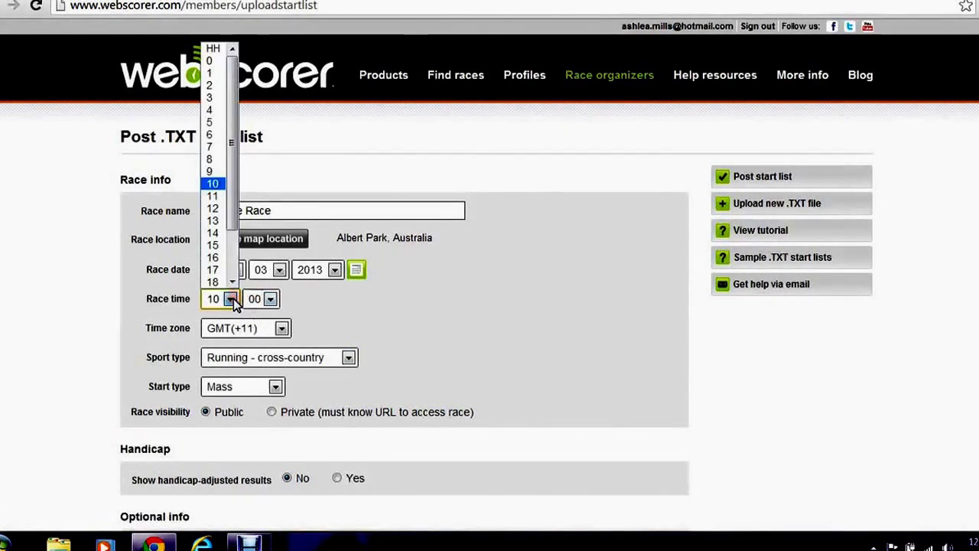
click(215, 208)
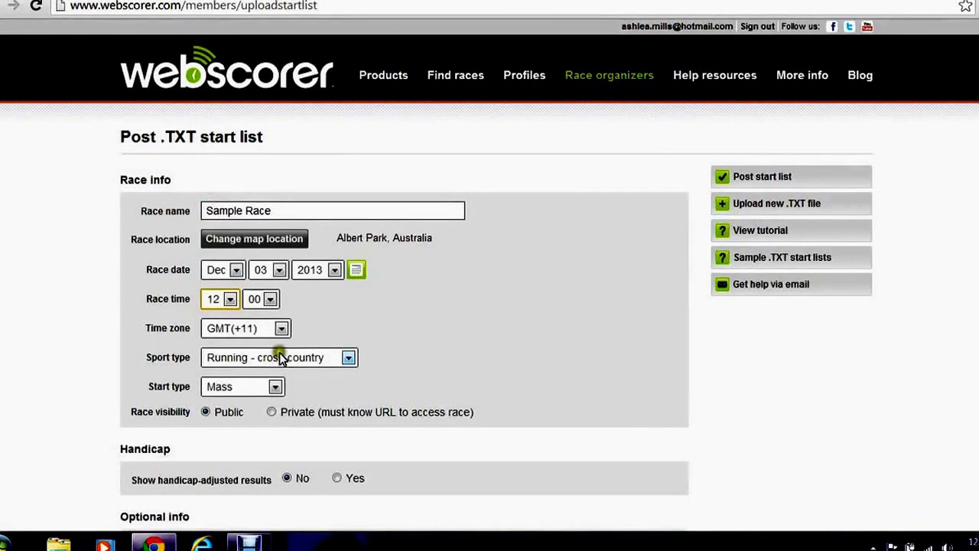
click(280, 327)
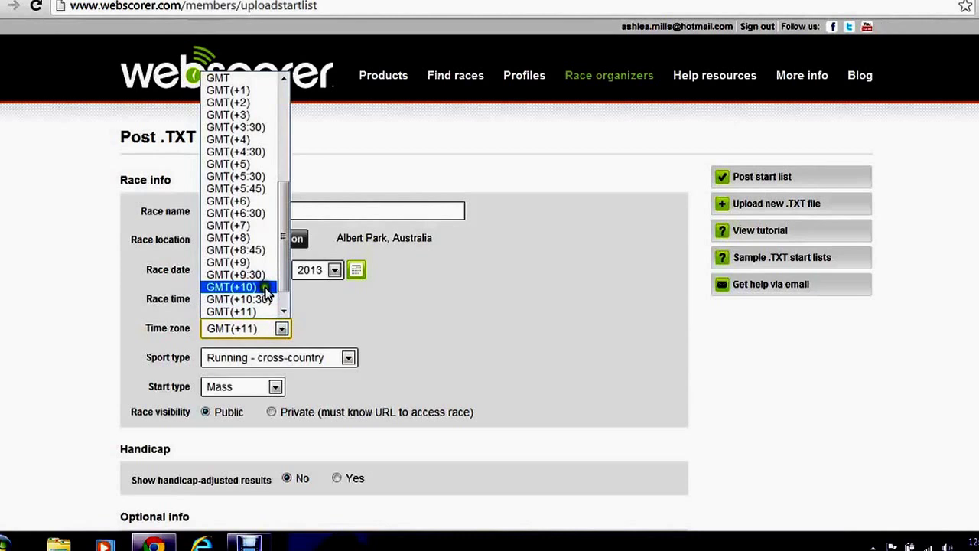
click(248, 226)
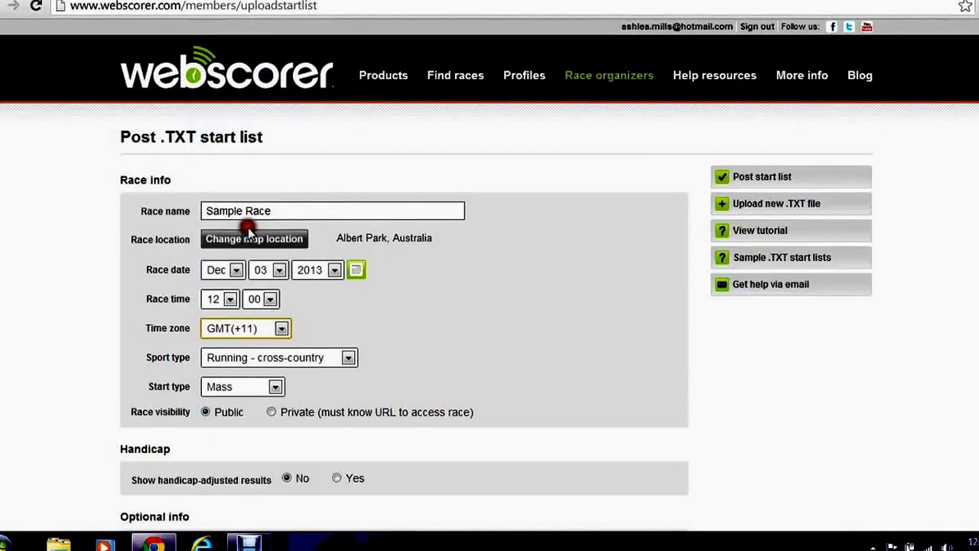
Step: Select Running - cross-country as the sport type and keep Mass as the start type
click(291, 363)
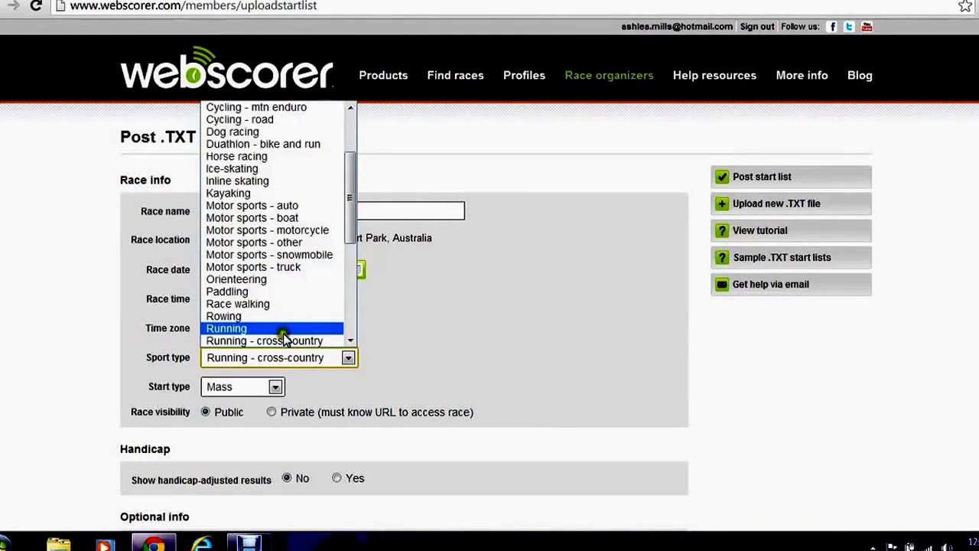
click(283, 341)
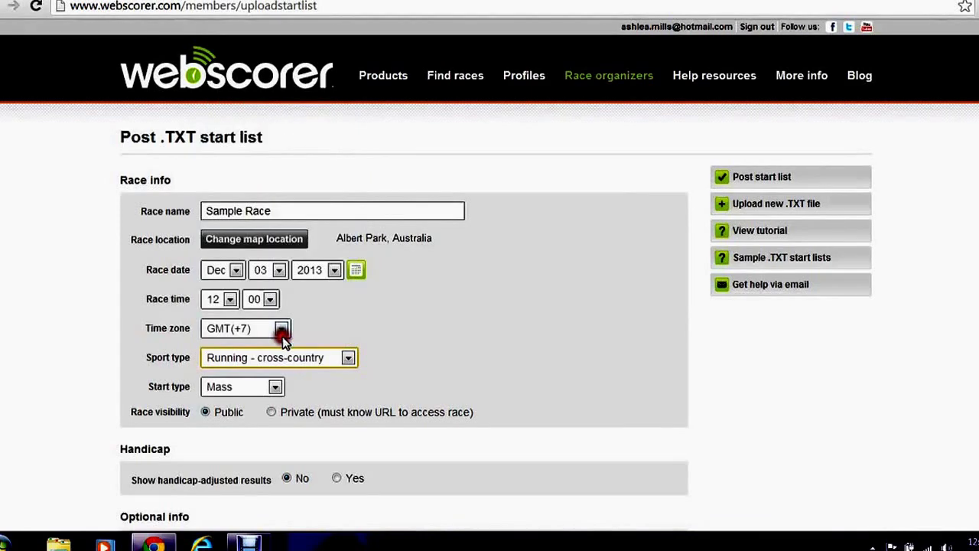
click(277, 388)
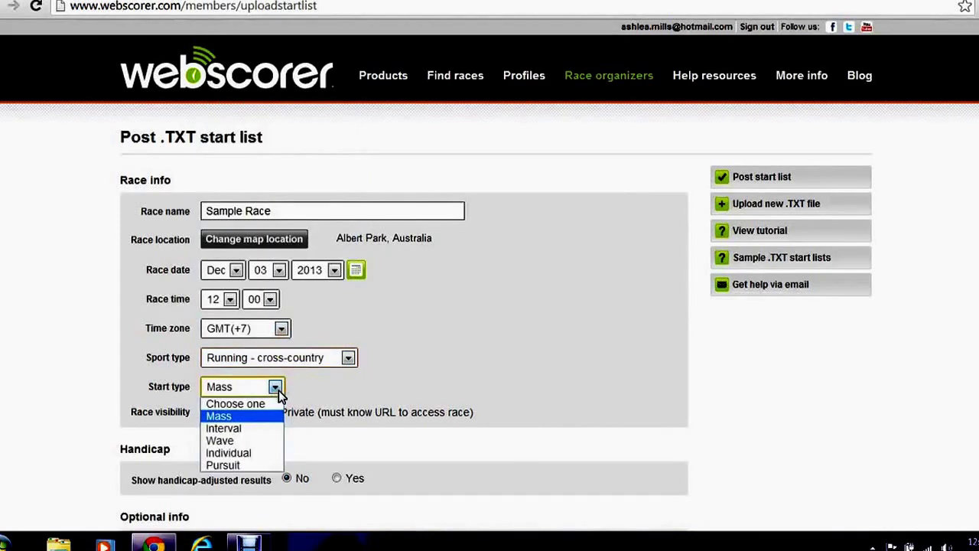
click(277, 389)
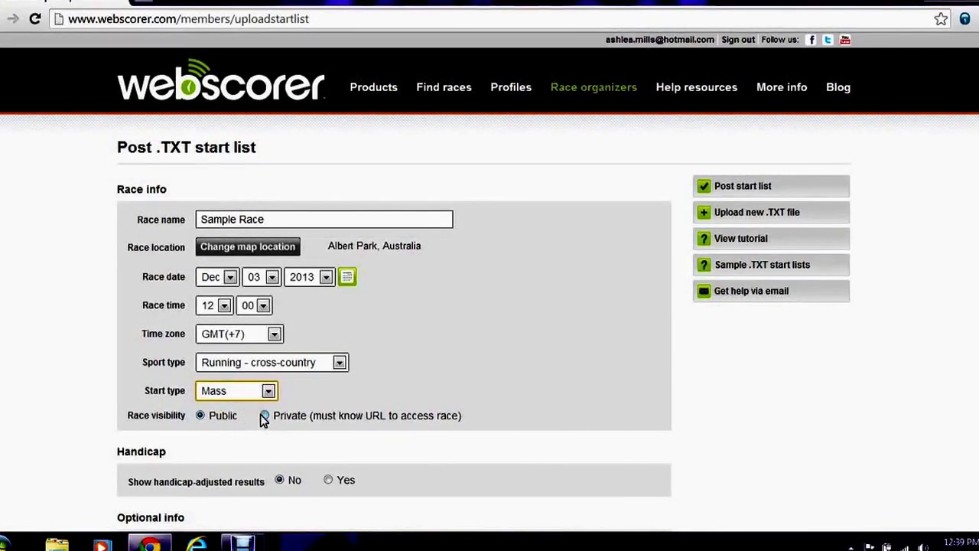
Step: Turn on the custom image option in the race's optional info
scroll(394, 291, down, 3)
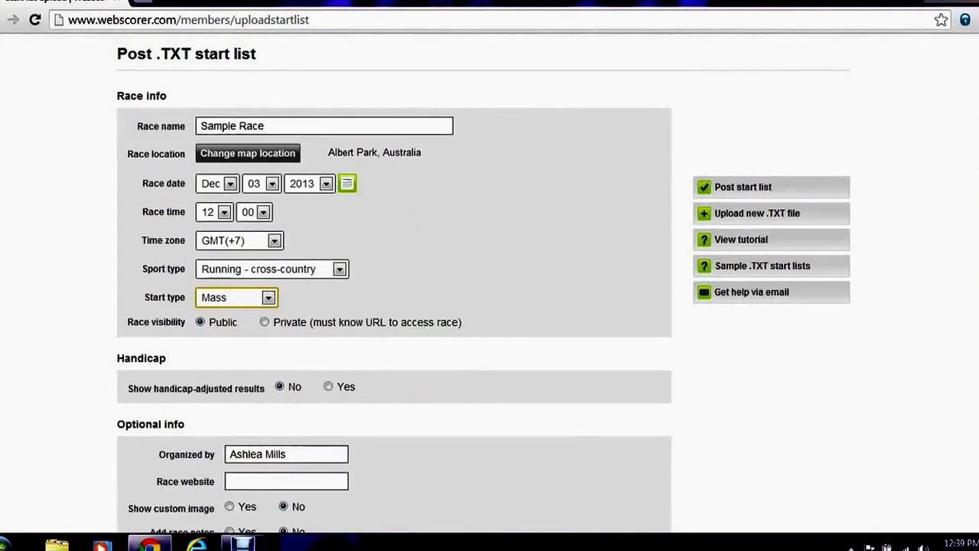
scroll(515, 266, down, 1)
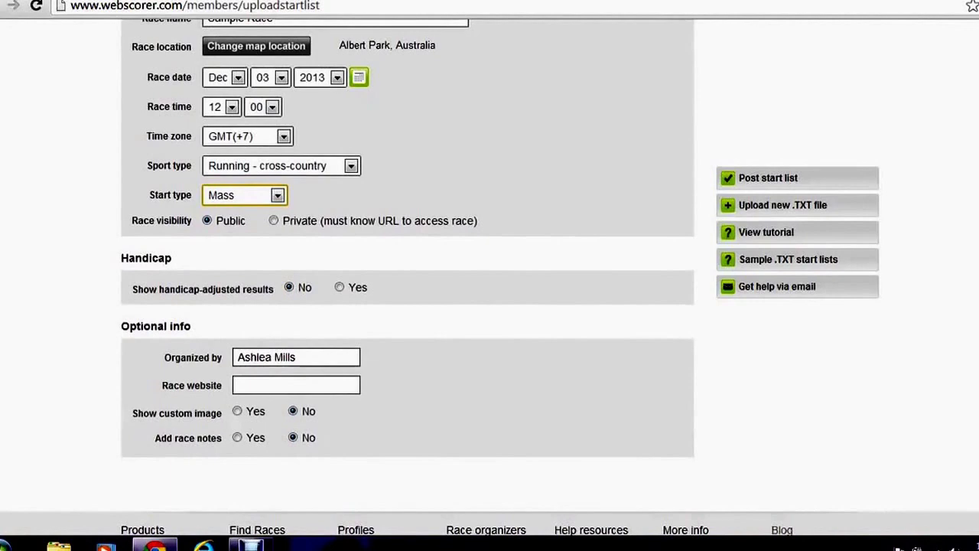
click(298, 309)
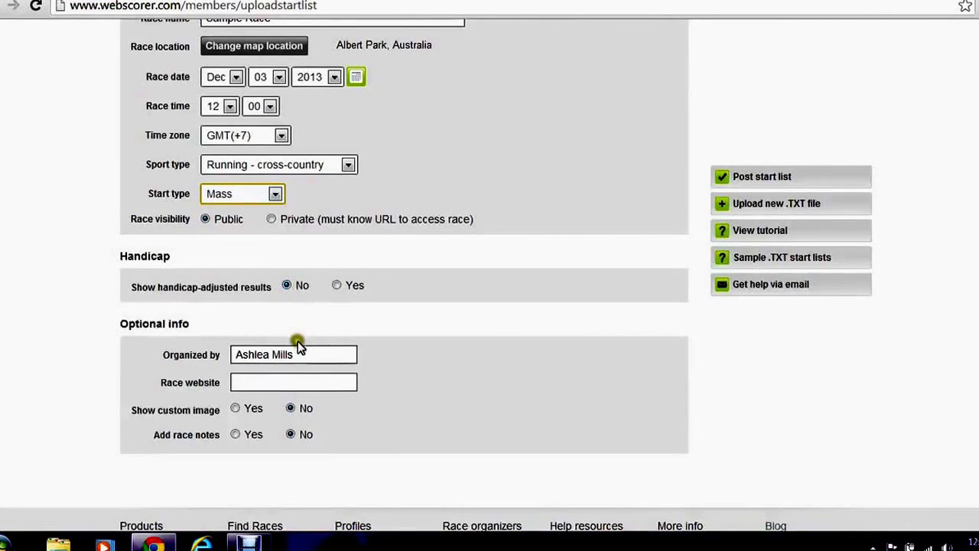
click(289, 381)
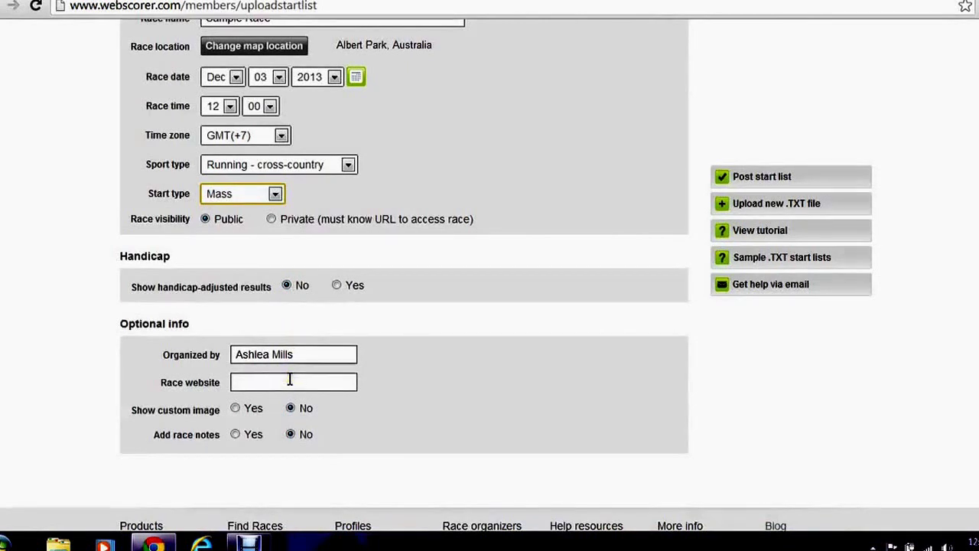
click(236, 409)
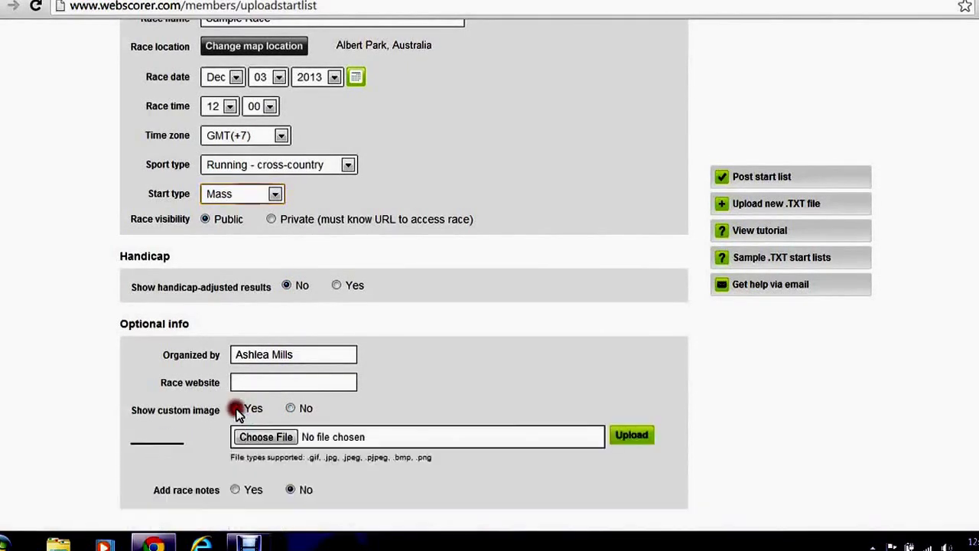
Step: Turn off the custom image option, then briefly enable race notes and set them back to No
click(290, 409)
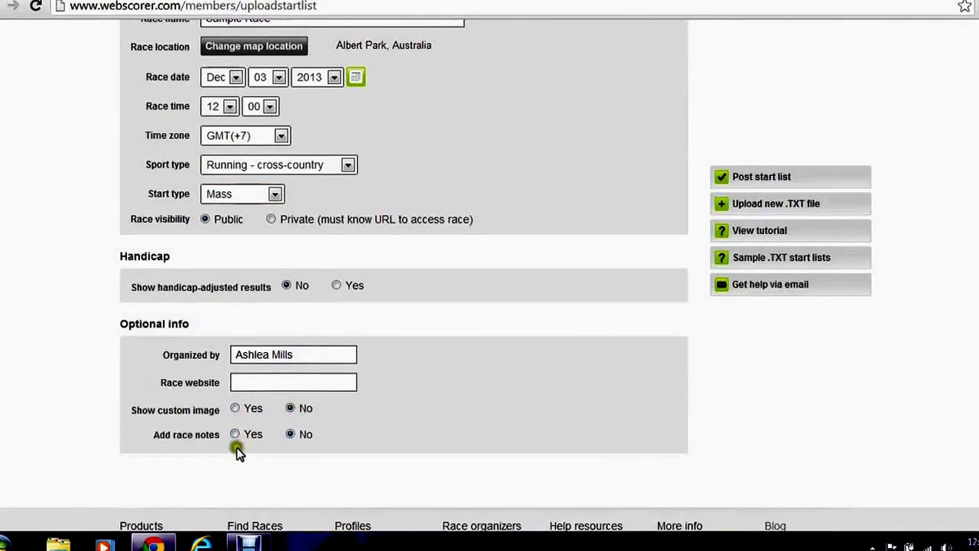
click(235, 435)
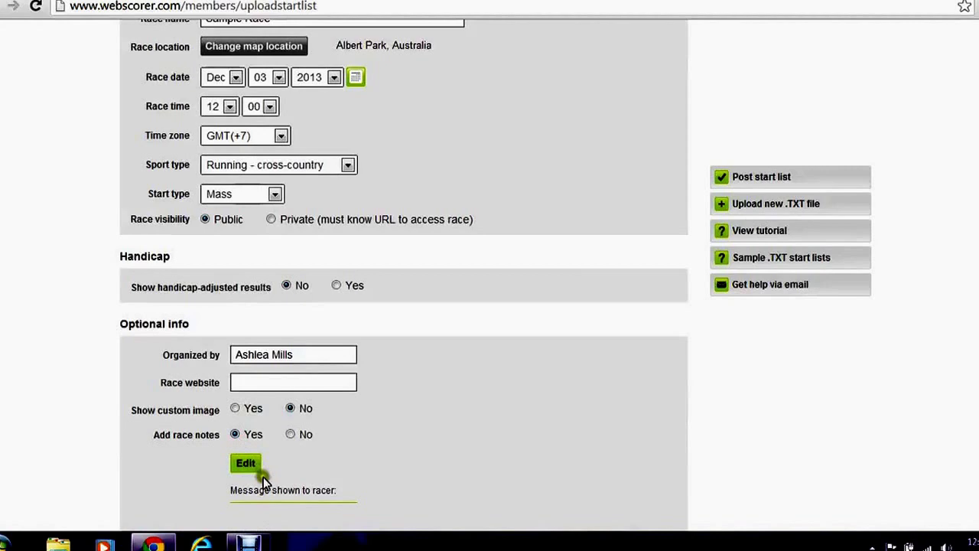
click(290, 435)
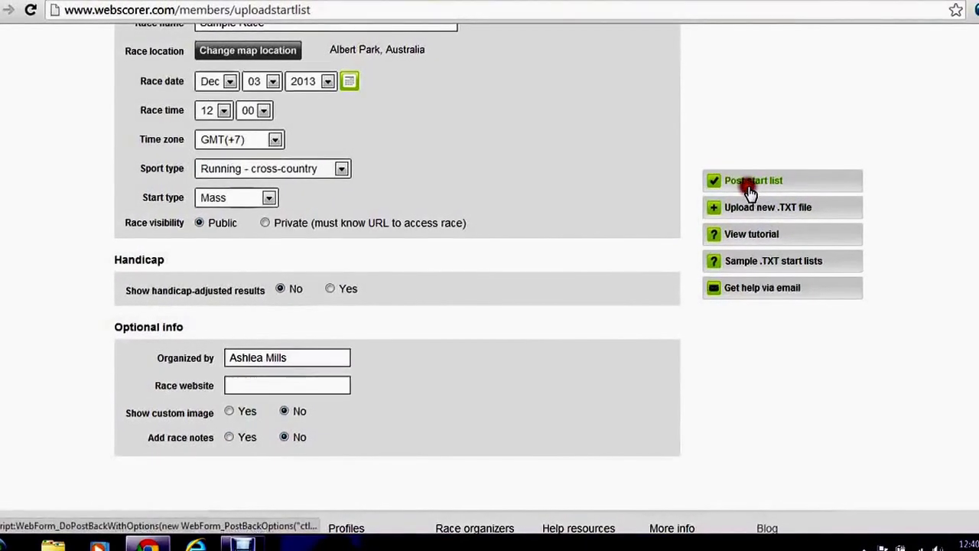
Step: Post the start list and review the race info and racer entries on the published Sample Race page
click(753, 191)
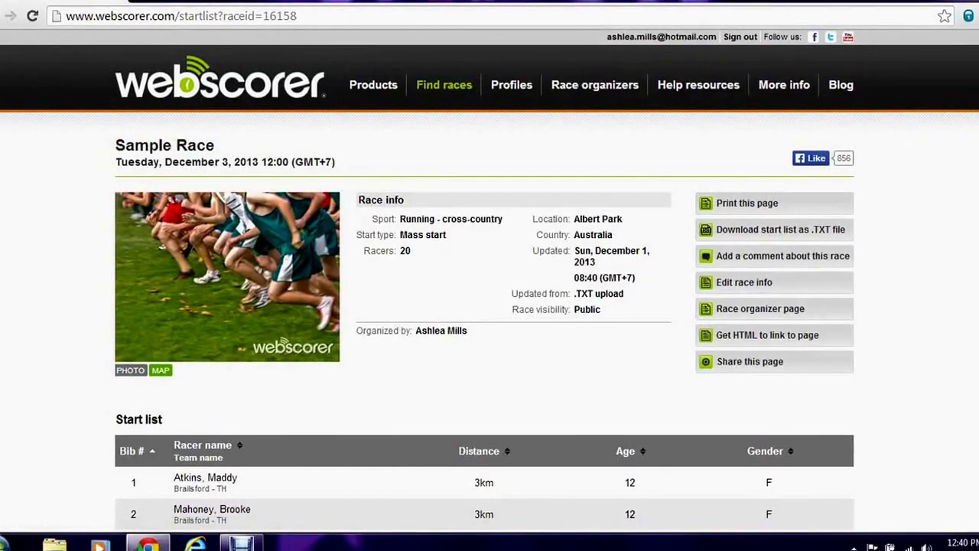
scroll(483, 283, down, 3)
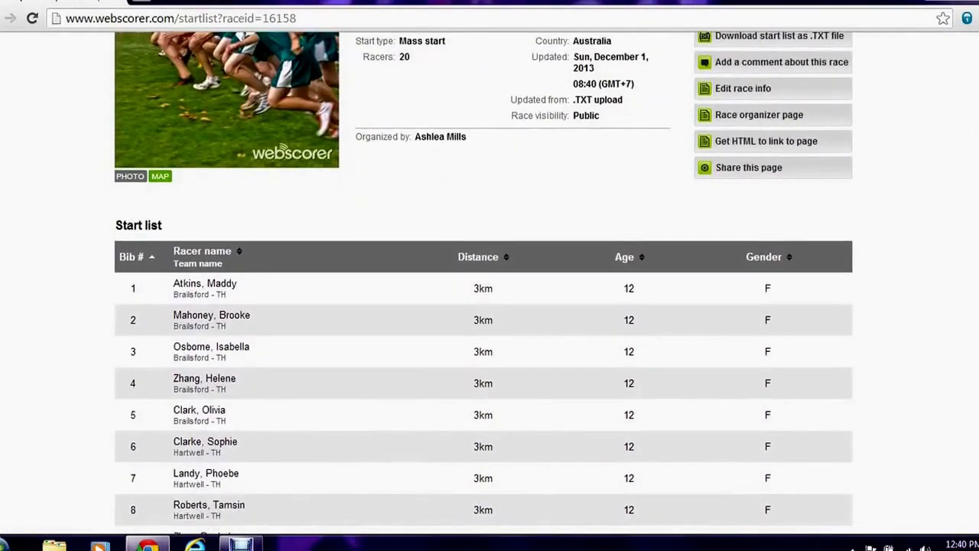
scroll(484, 306, down, 2)
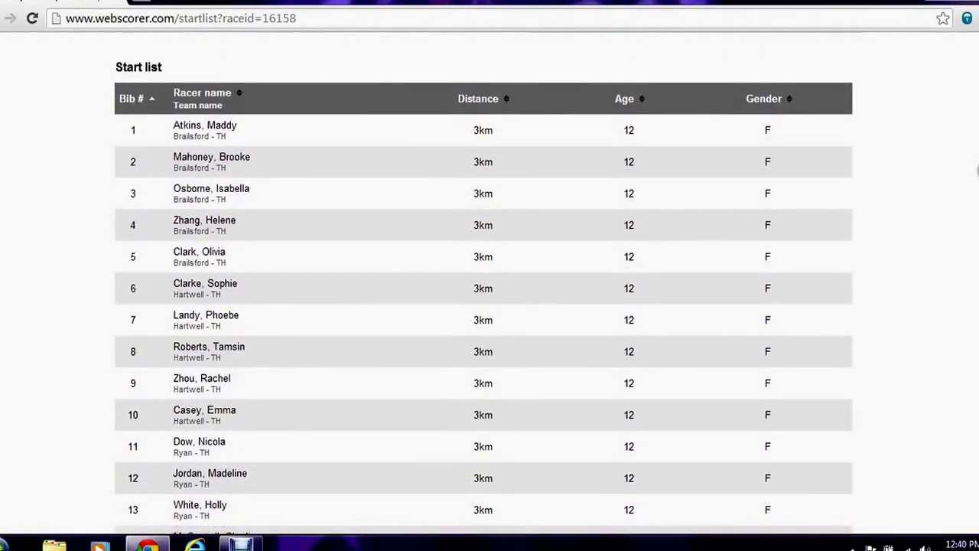
scroll(840, 135, up, 4)
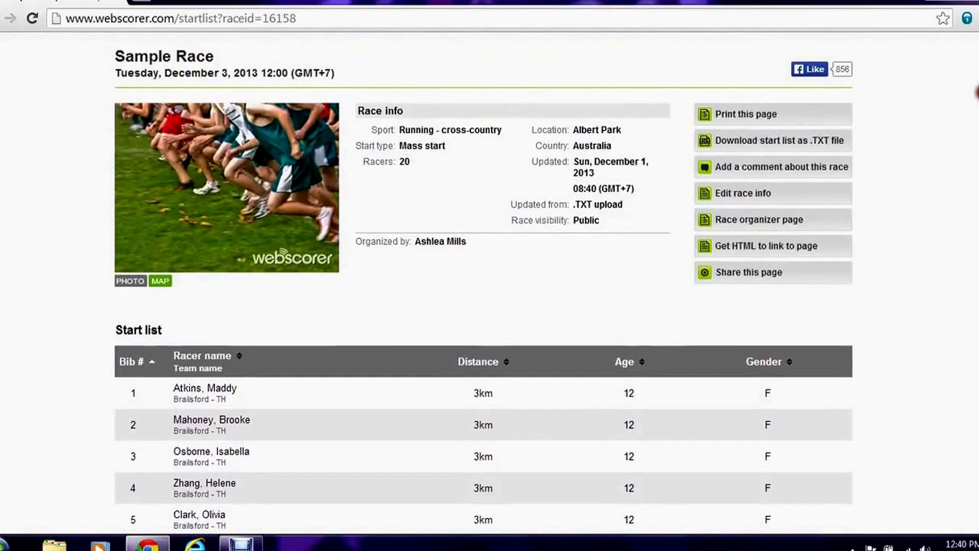